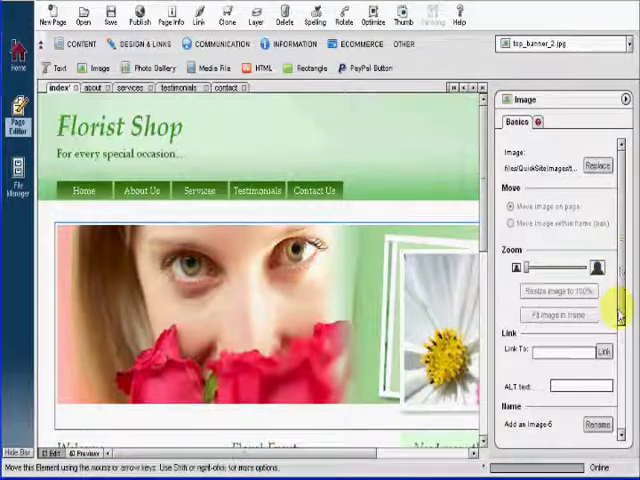
left_click_drag(620, 268, 620, 430)
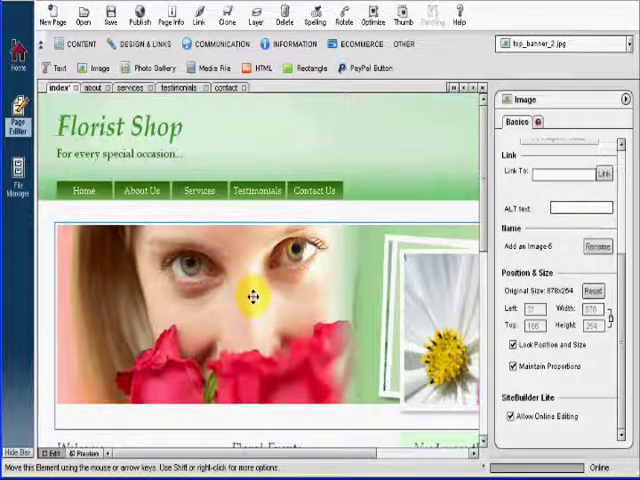
Step: Unlock the banner image's position and size, then move it to Left 33, Top 169
left_click(513, 345)
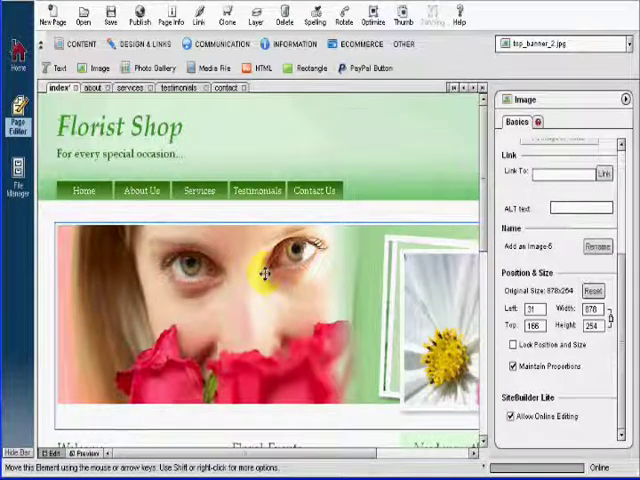
left_click_drag(270, 282, 270, 290)
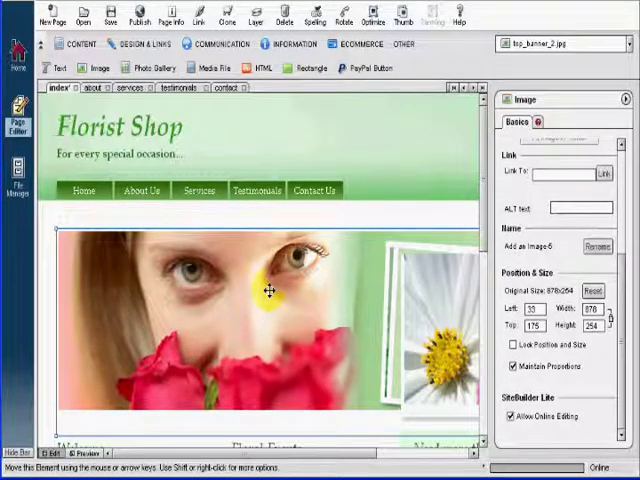
key("Up")
key("Up")
key("Up")
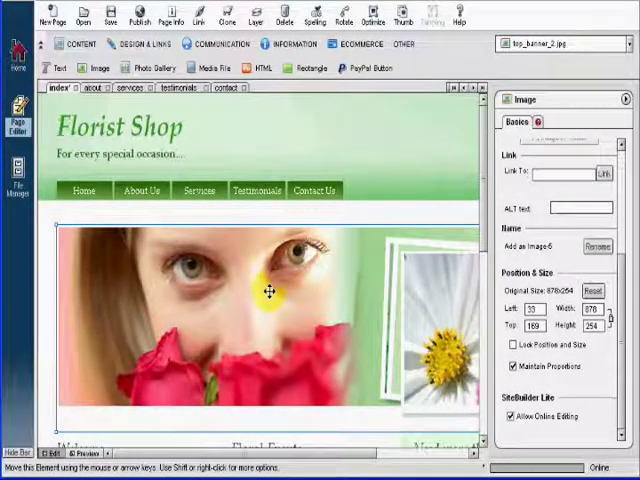